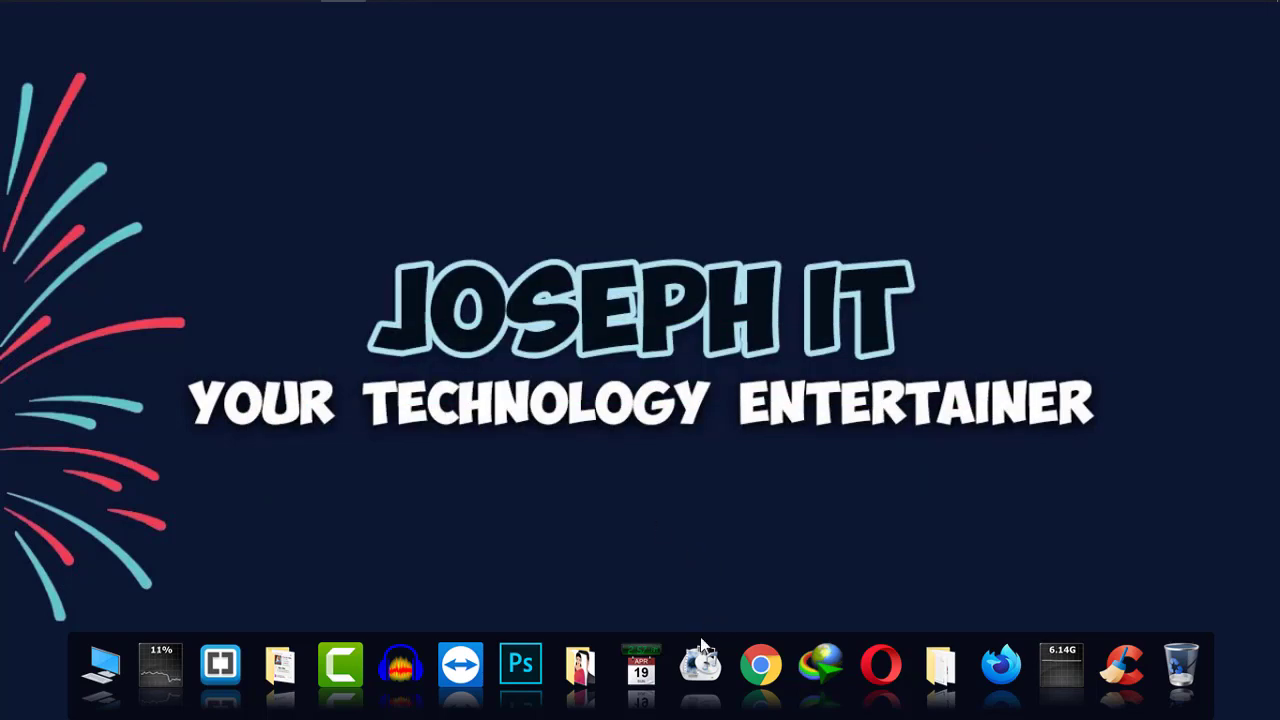
Launch Format Factory, browse the Audio and Document categories, then scroll Video down to Screen Record
left_click(700, 668)
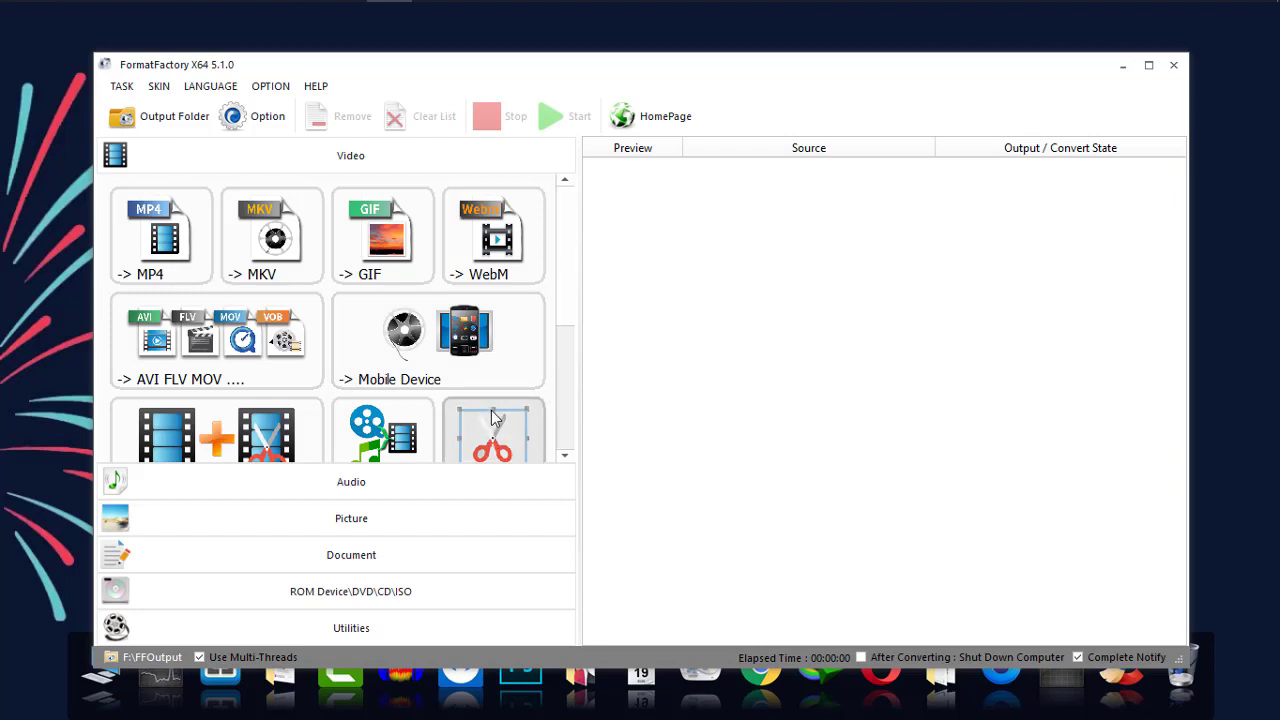
left_click(421, 481)
left_click(421, 517)
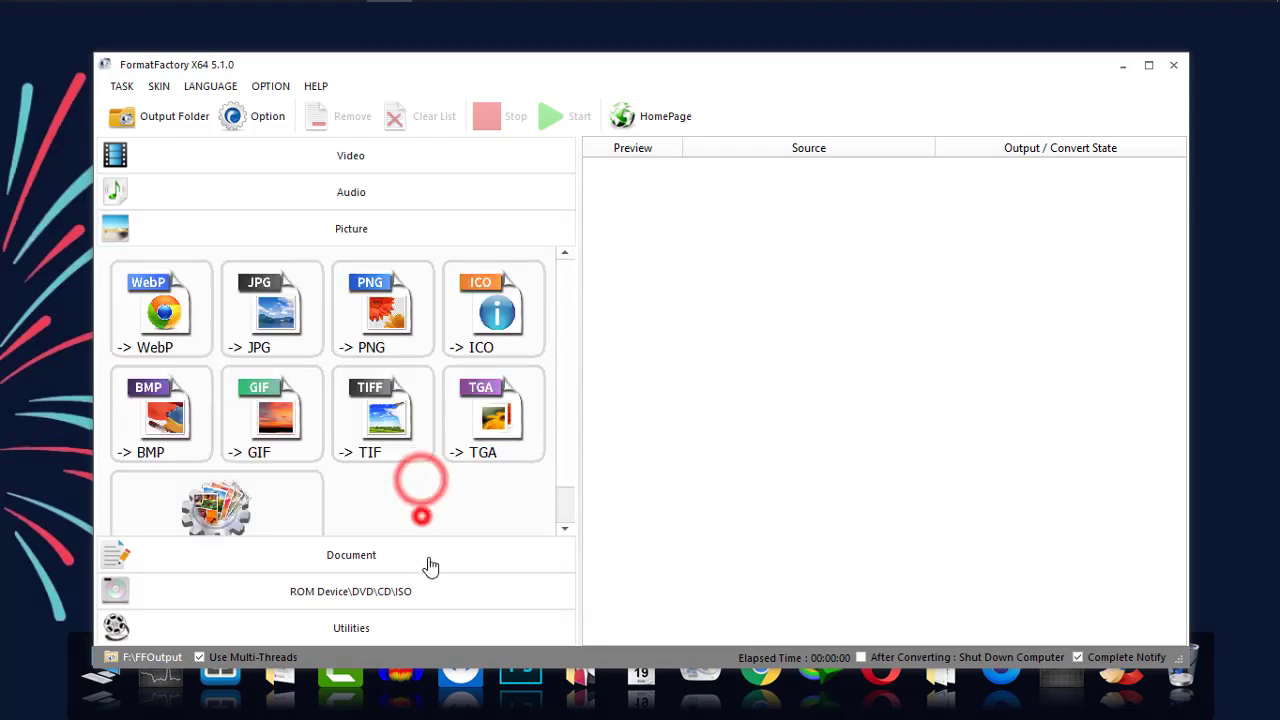
left_click(426, 556)
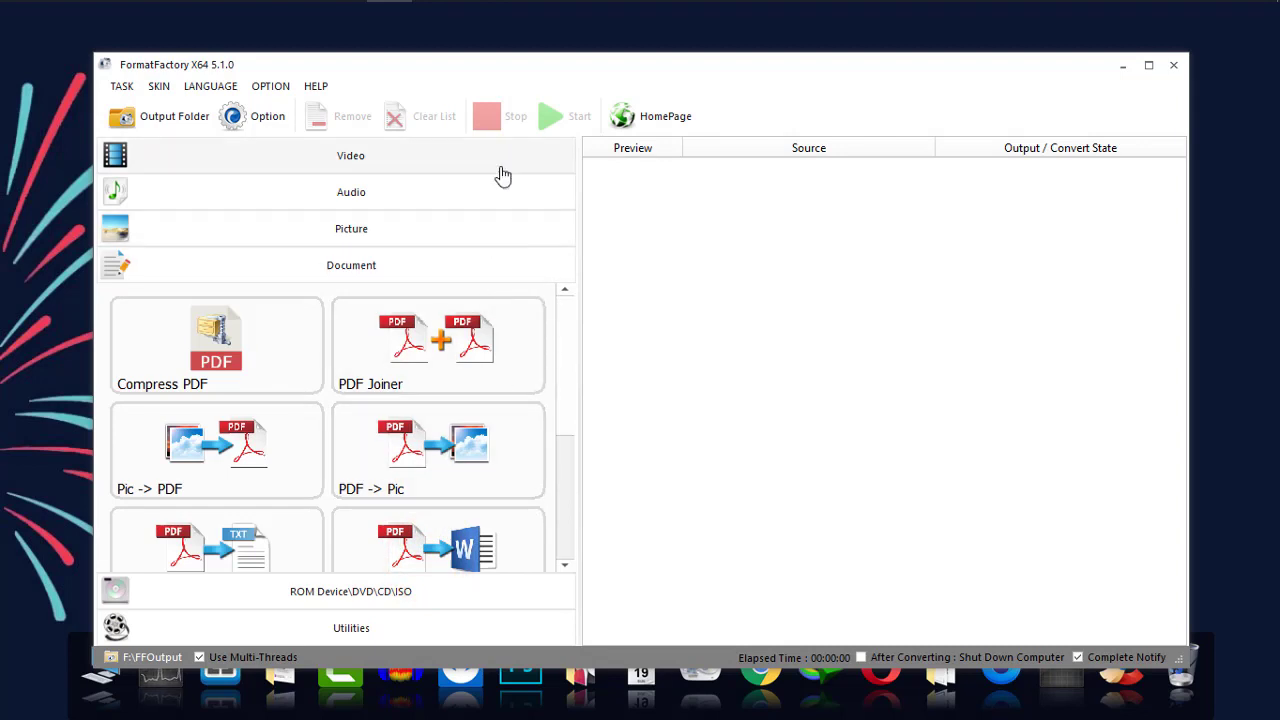
left_click(502, 166)
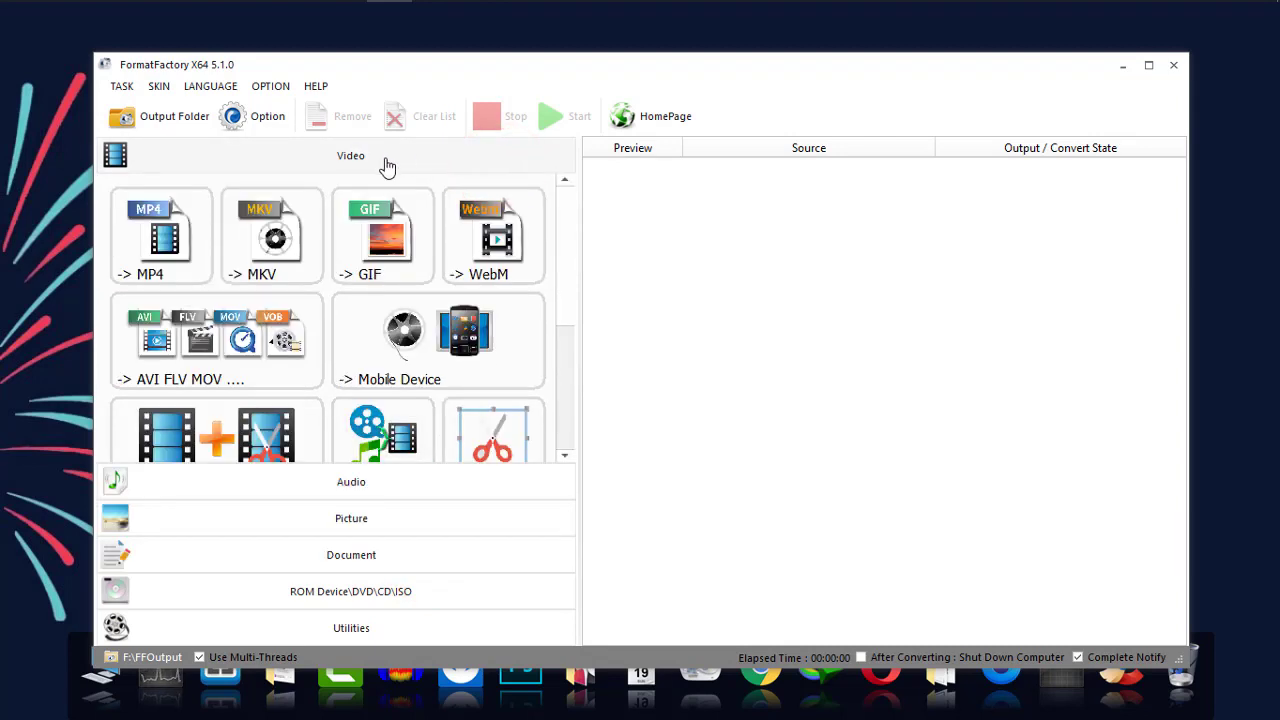
scroll(505, 347, "down", 2)
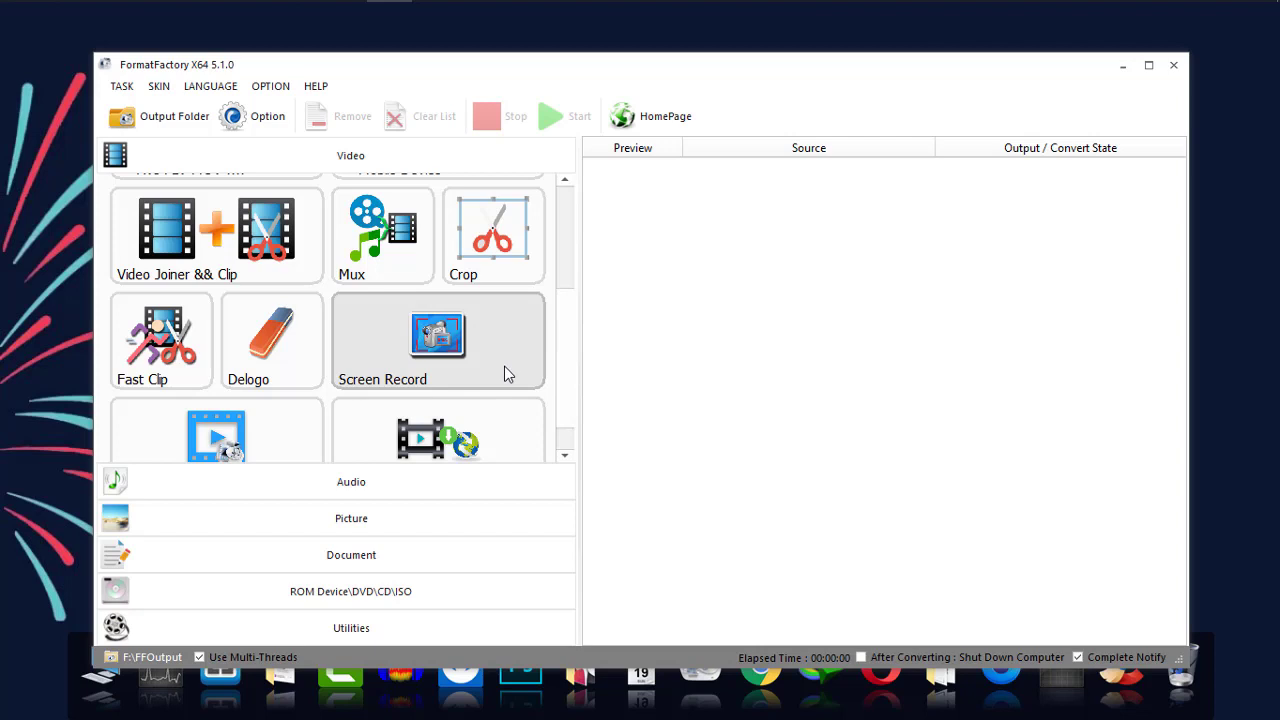
Open the Screen Record tool from the Video category and move its window slightly lower
left_click(504, 366)
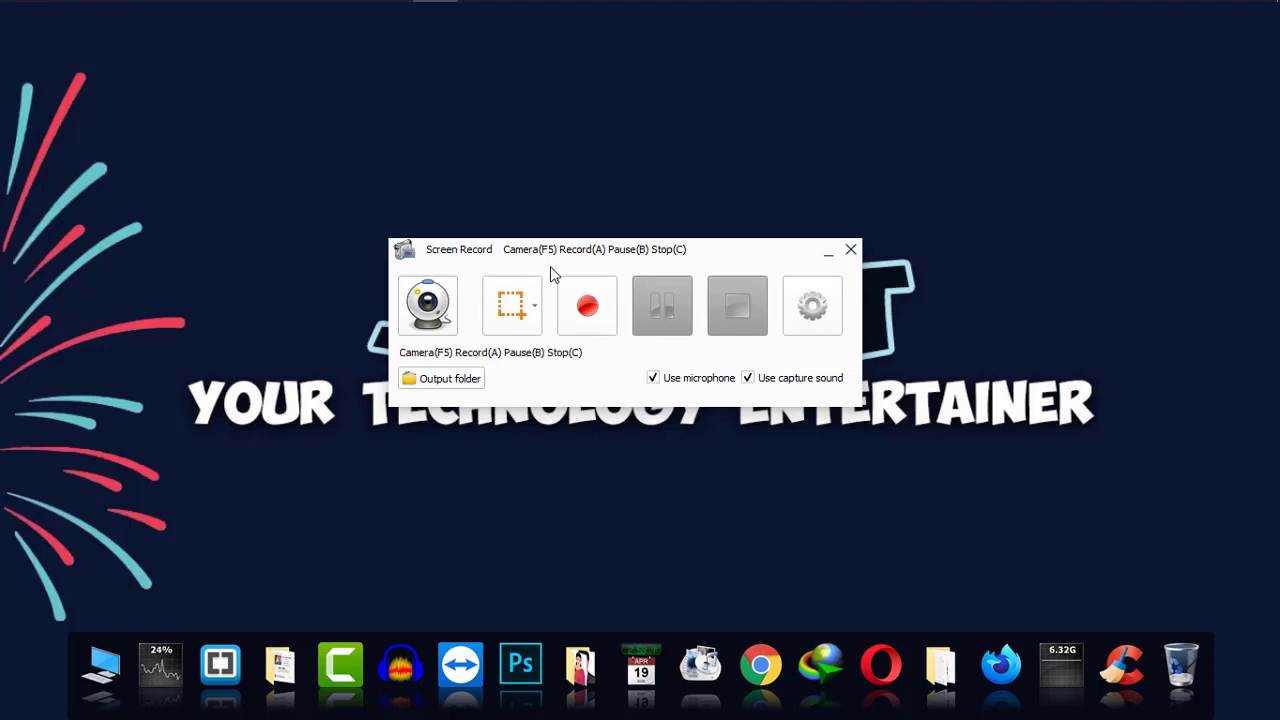
left_click_drag(588, 250, 597, 269)
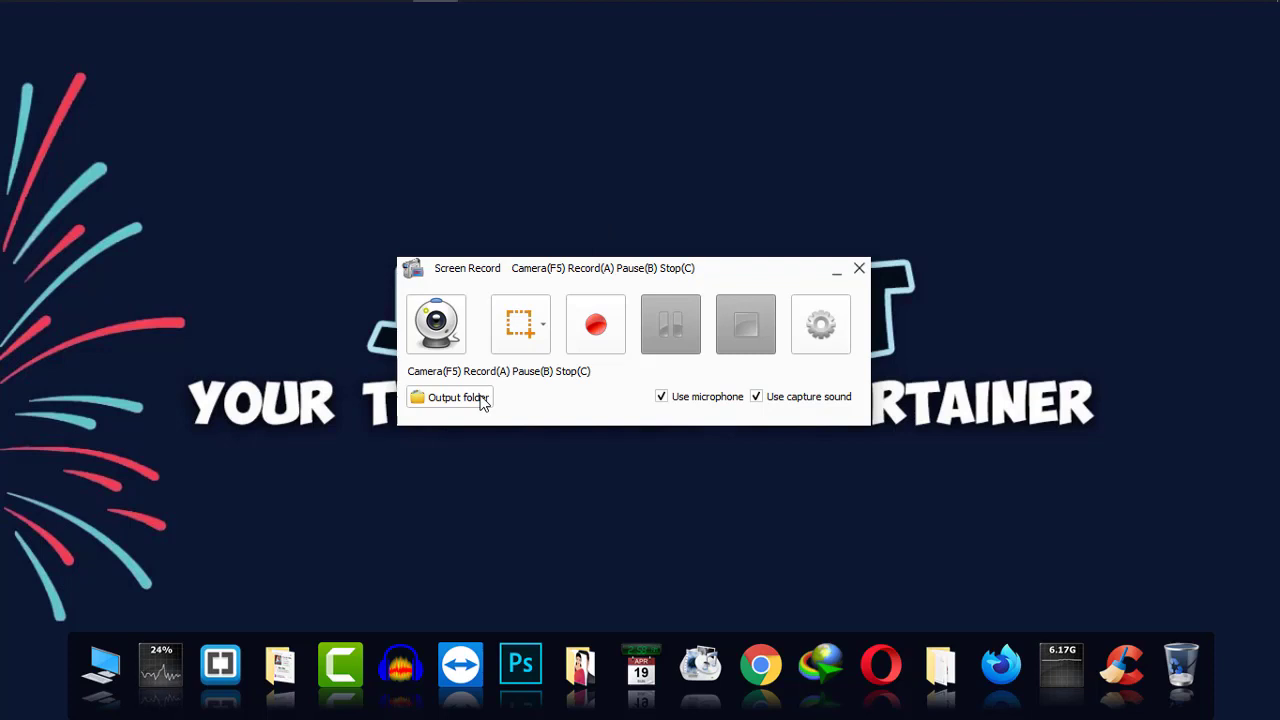
In the recorder settings, assign C as the stop-recording hotkey and keep MP4 output
left_click(821, 326)
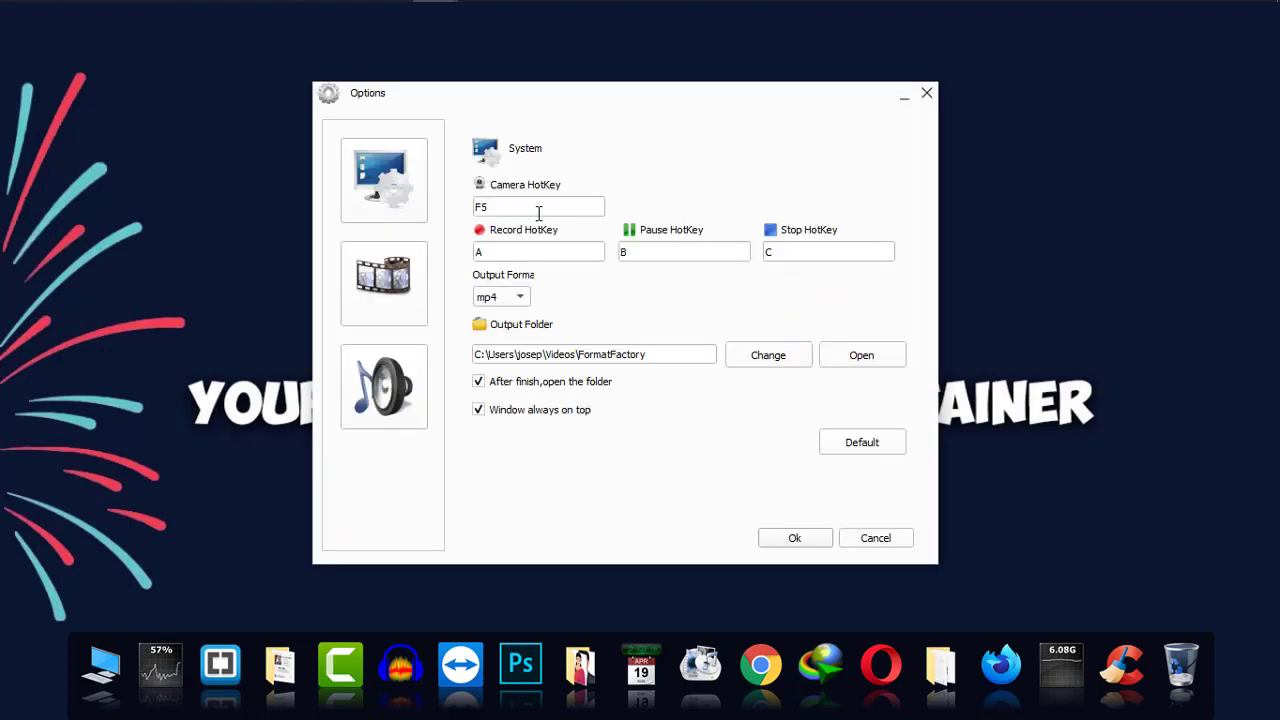
left_click(588, 206)
left_click(834, 251)
key("c")
left_click(521, 303)
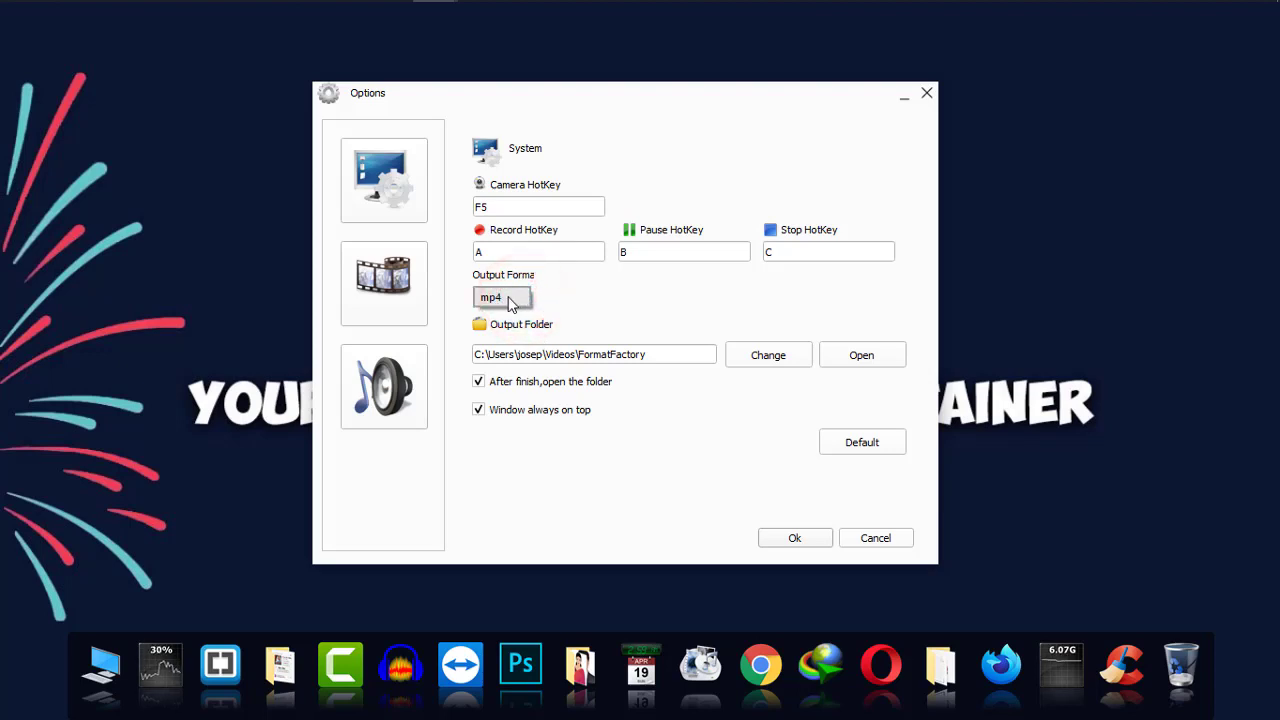
left_click(601, 296)
Apply the settings, record the screen, then restore the recorder from the taskbar and stop recording
left_click(770, 537)
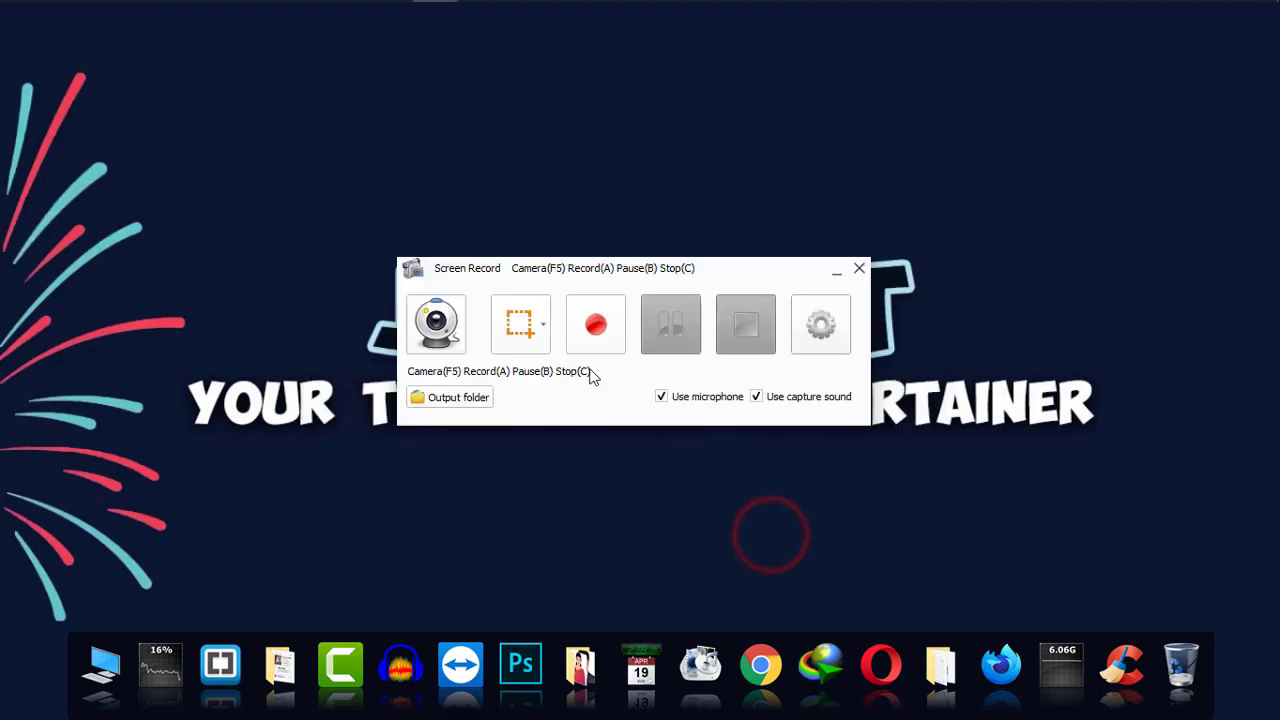
left_click(593, 336)
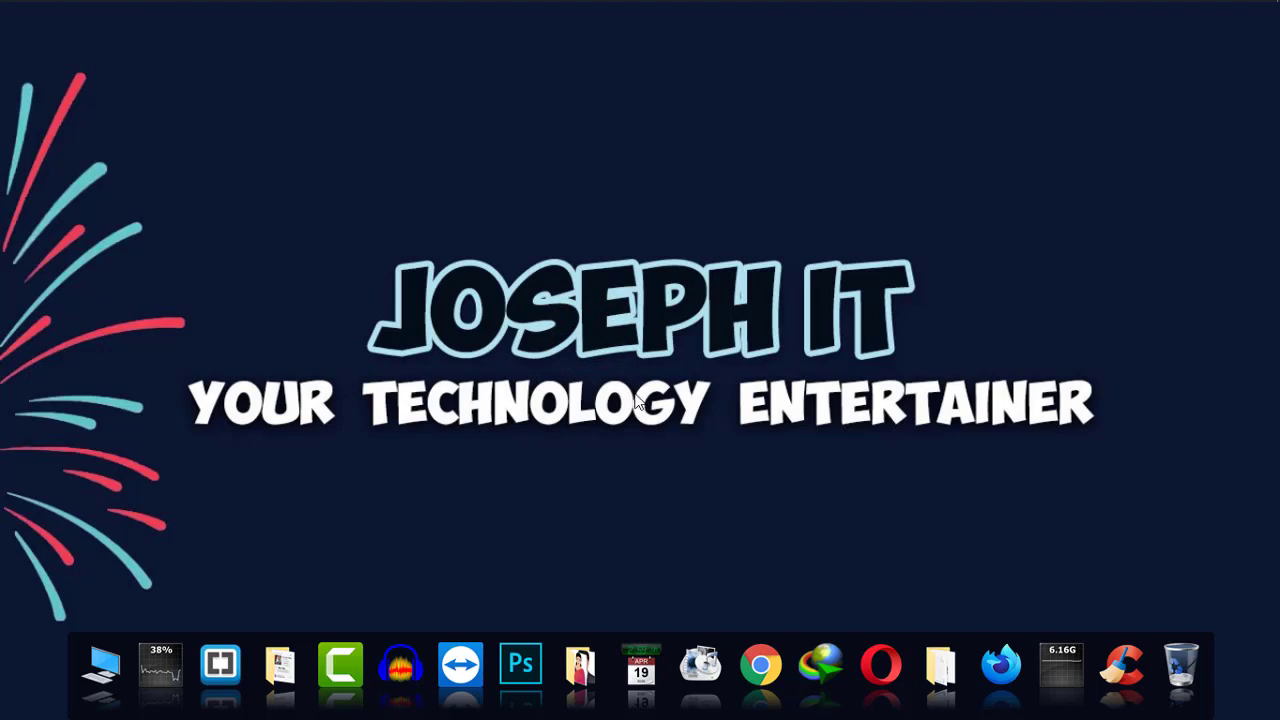
left_click(438, 22)
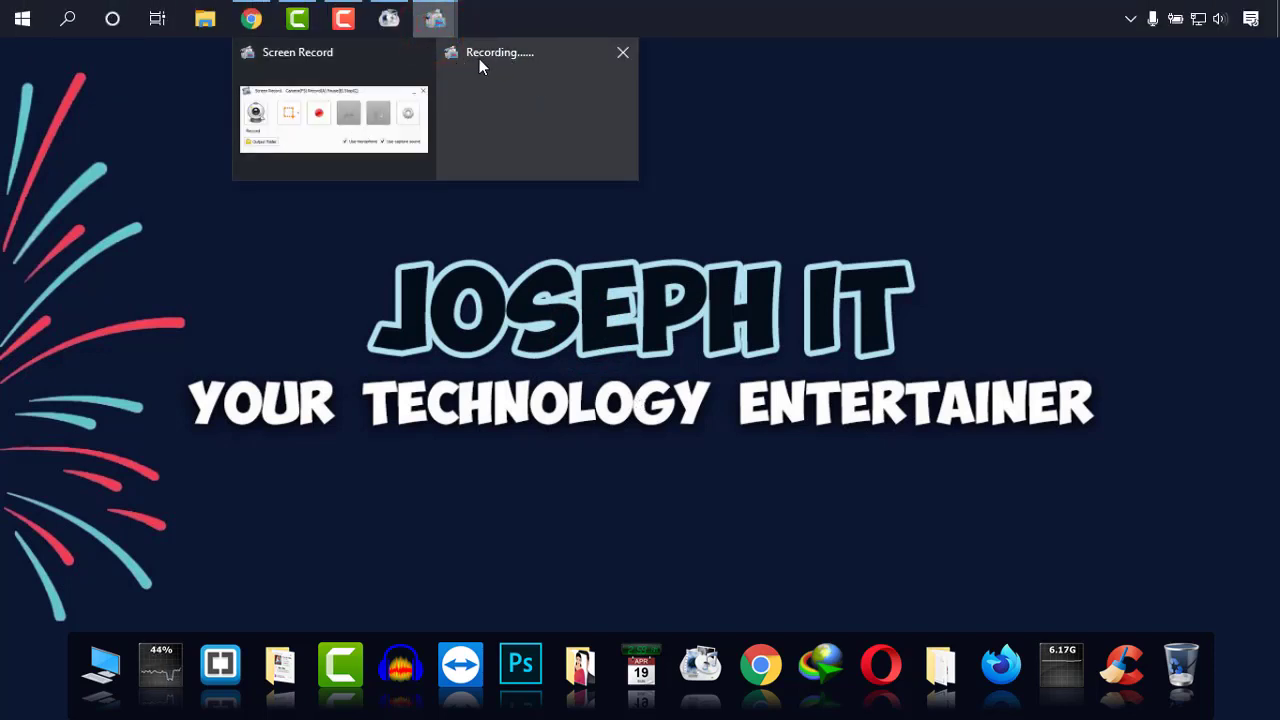
left_click(332, 121)
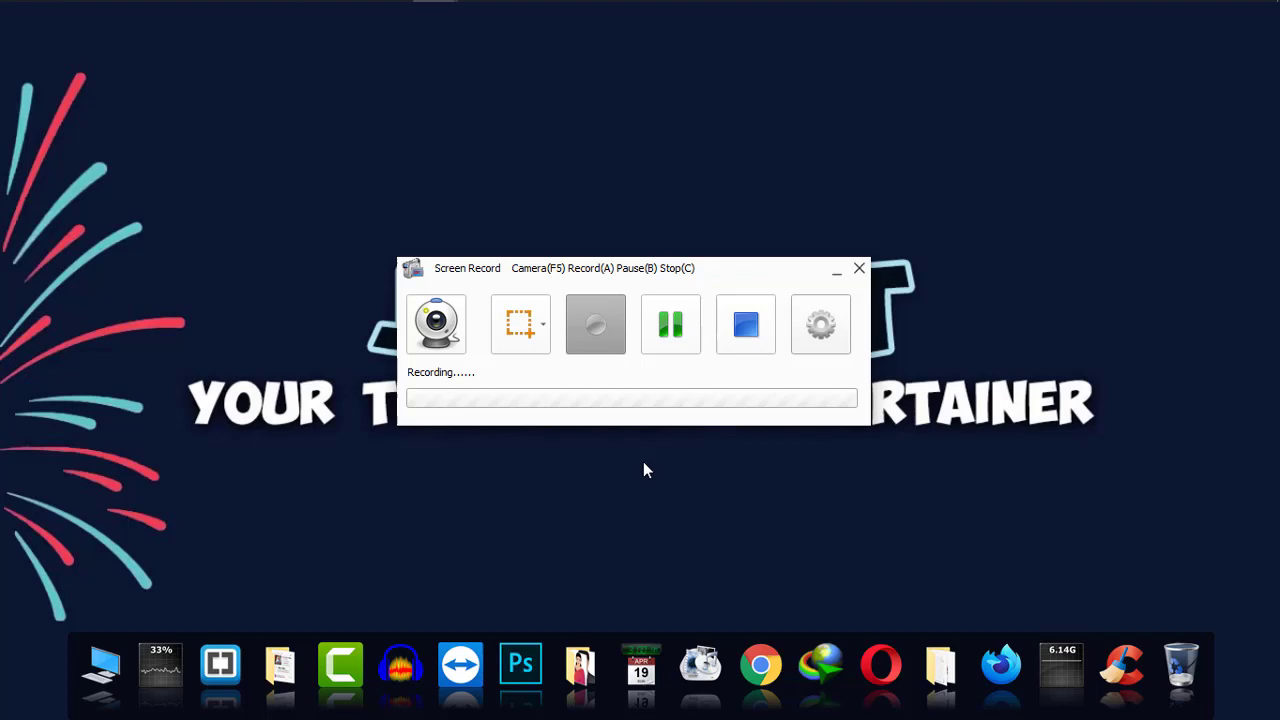
left_click(745, 330)
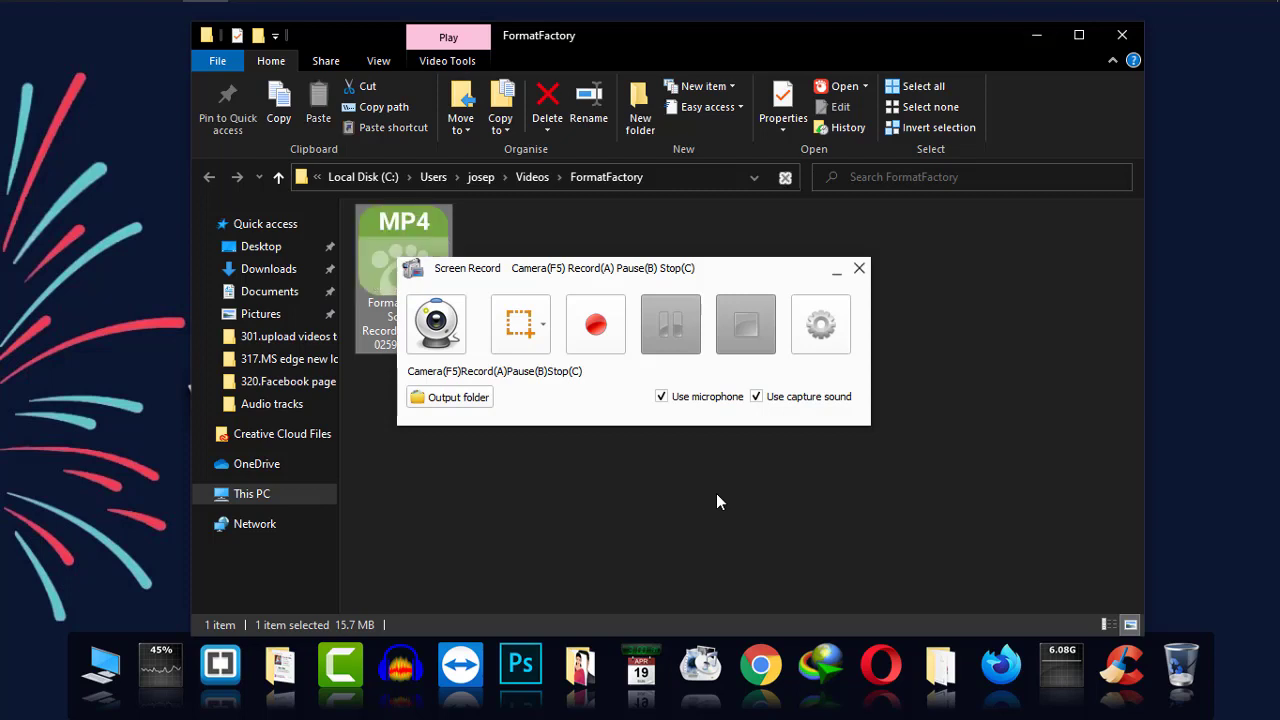
Minimize the recorder and skip through the recorded MP4 in GOM Player to near its end
left_click(831, 270)
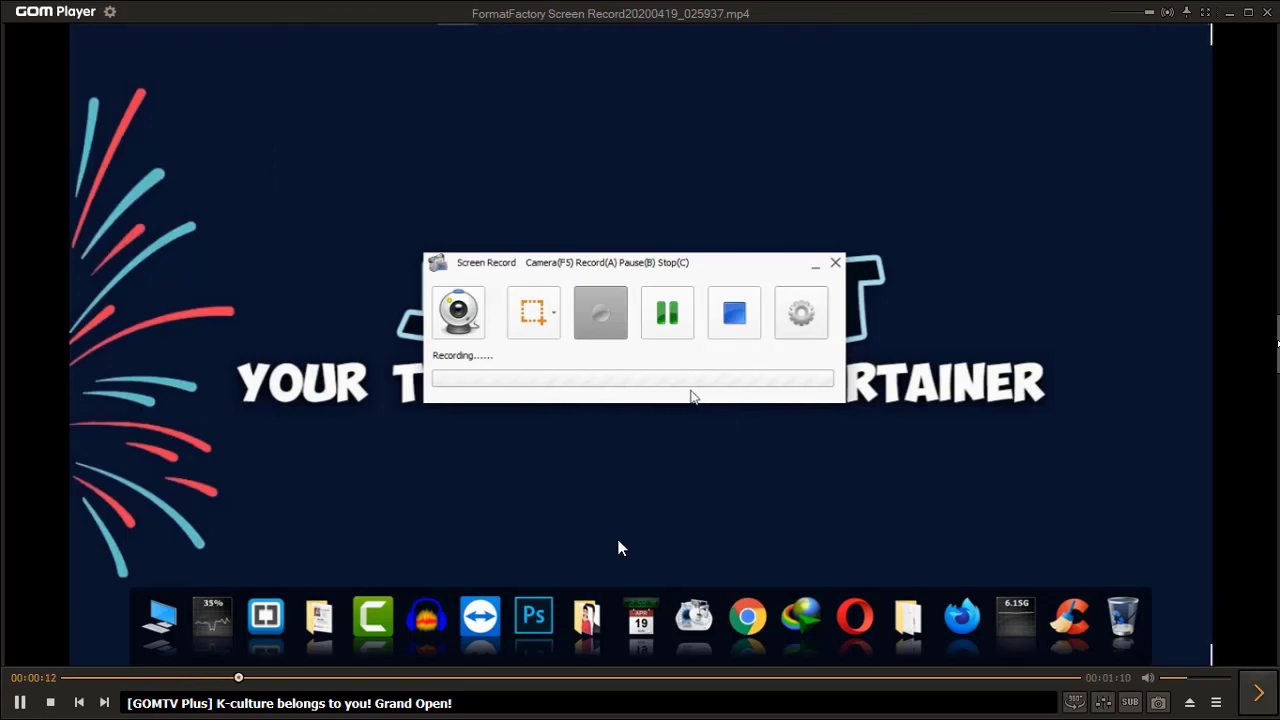
left_click(513, 678)
left_click(599, 678)
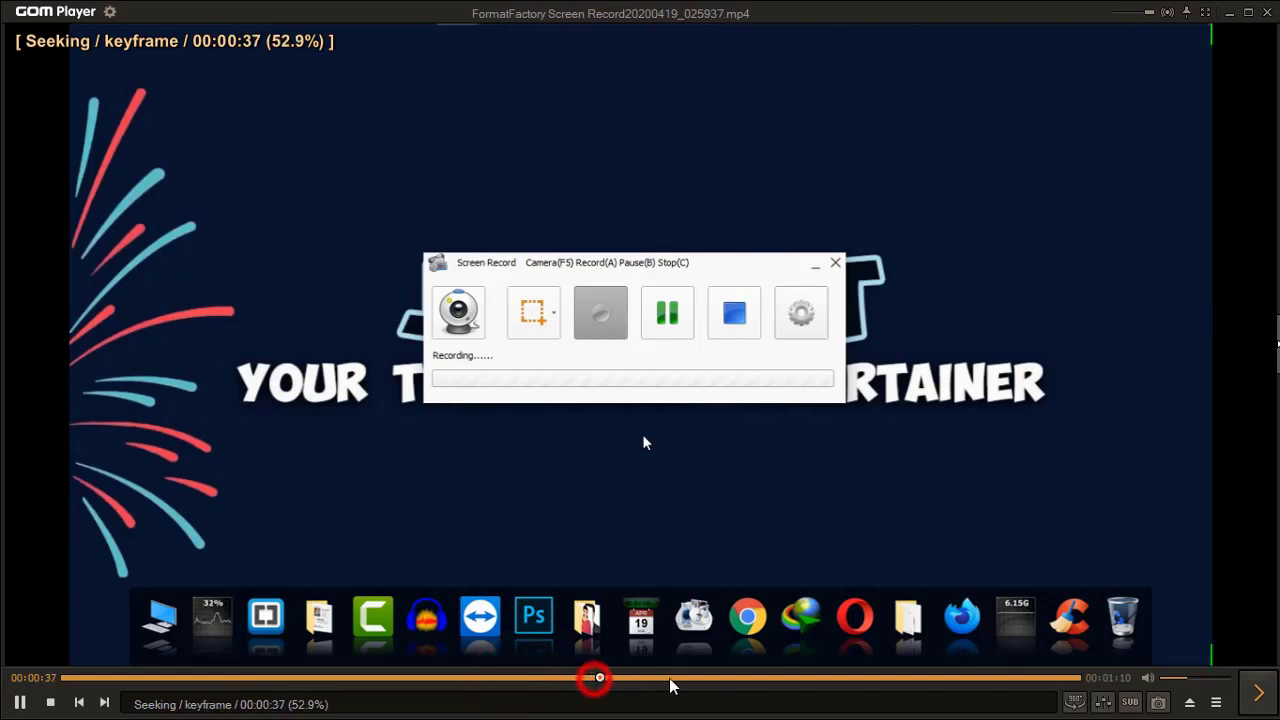
left_click(714, 678)
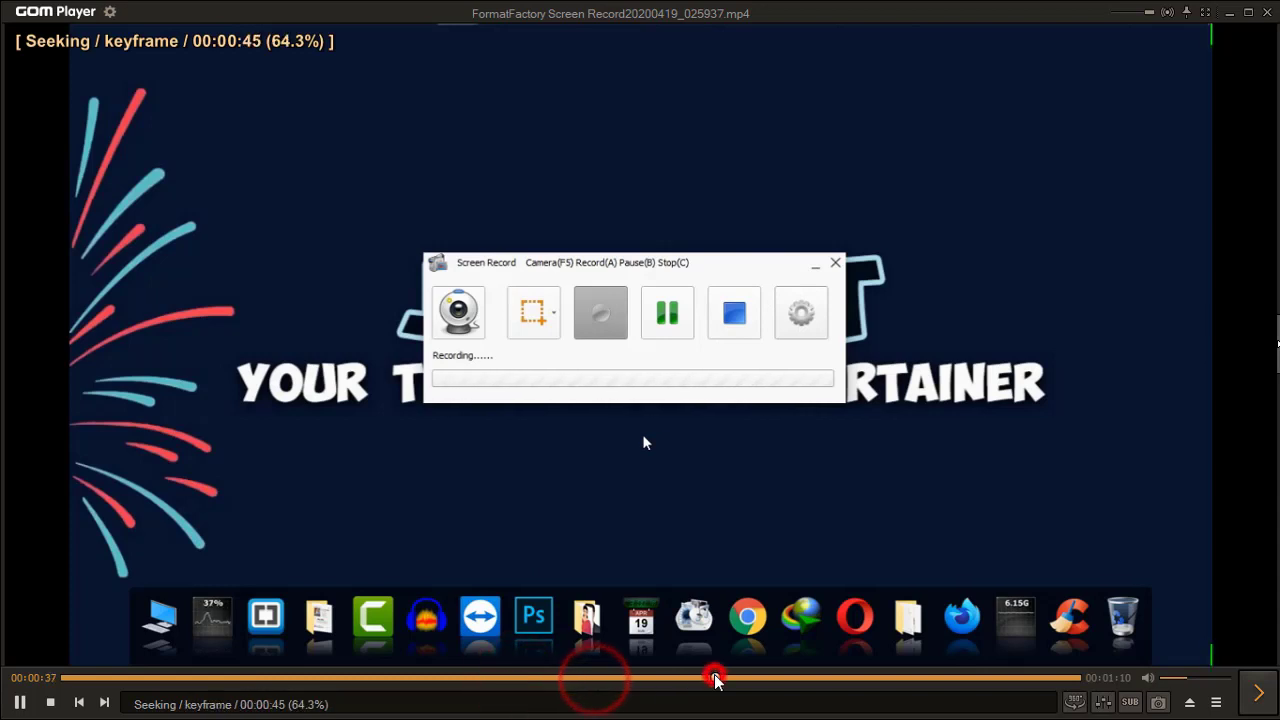
left_click(865, 678)
left_click(948, 678)
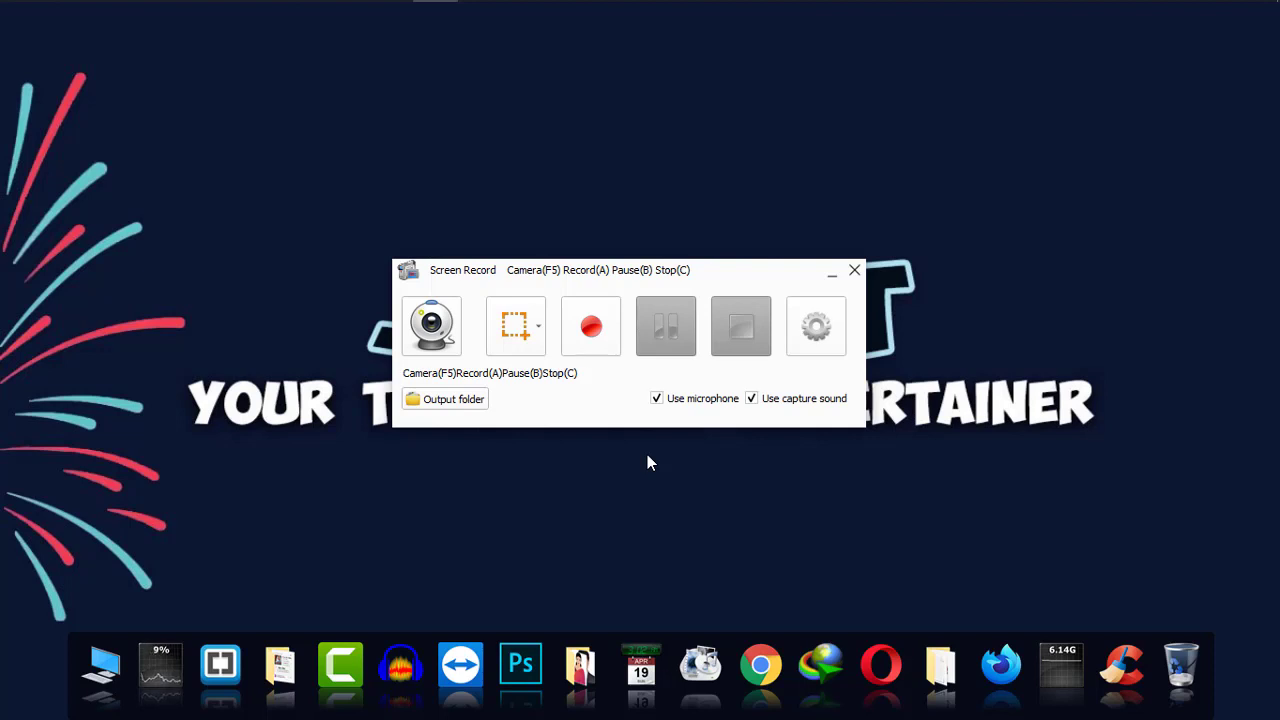
Minimize the Screen Record window to leave the desktop showing
left_click(832, 272)
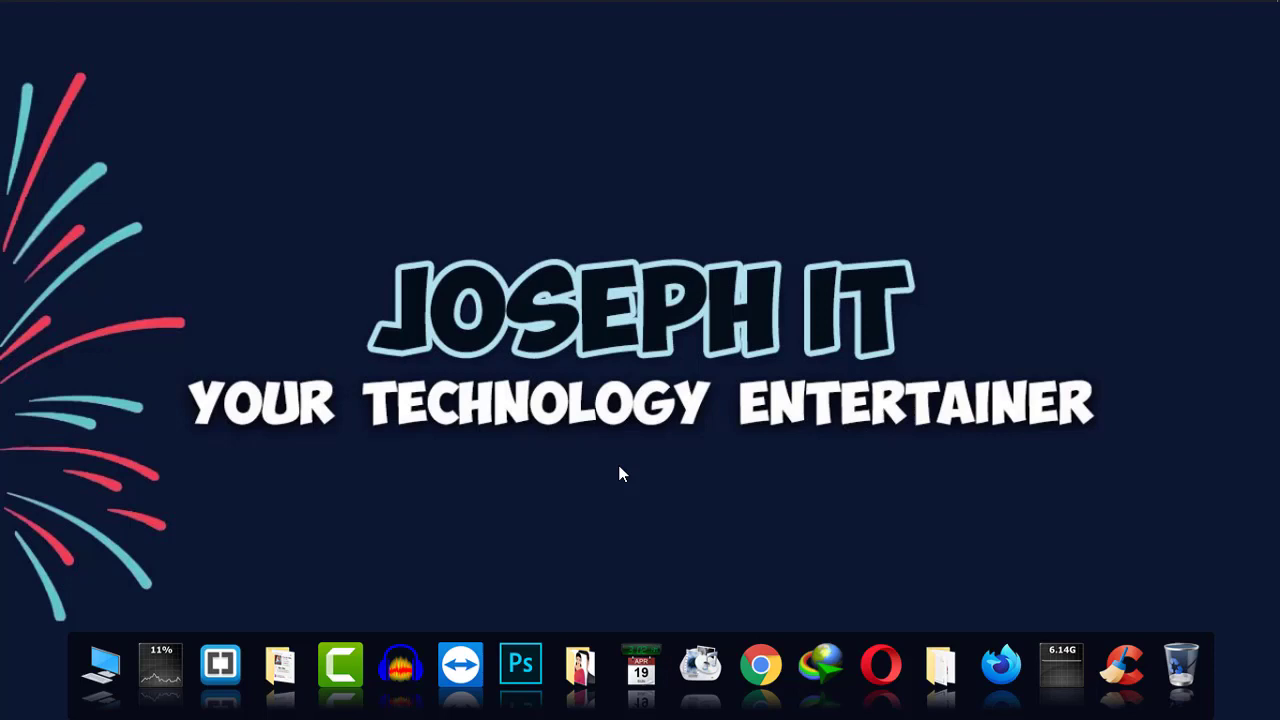